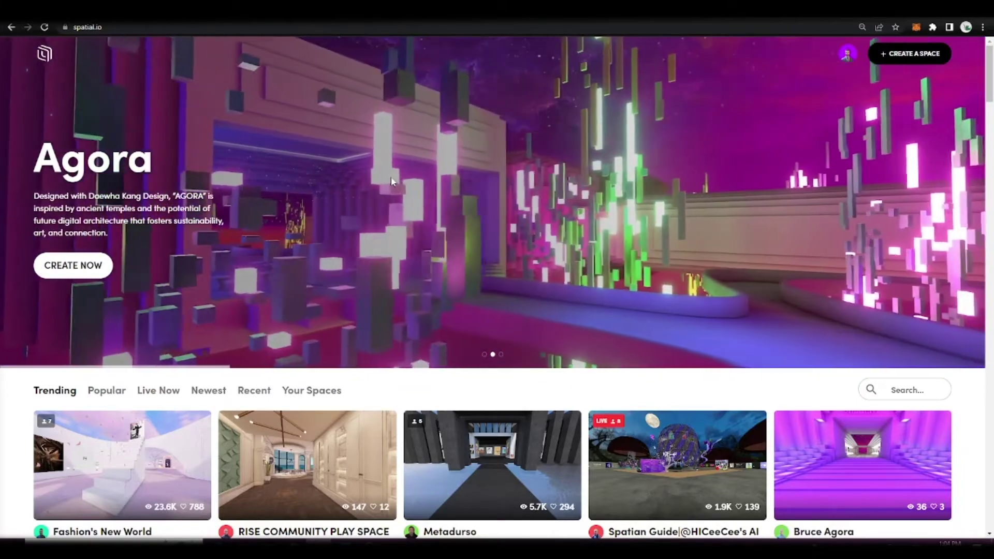
Browse the Trending spaces on the home page and switch the listing to Popular.
scroll(392, 181, down, 4)
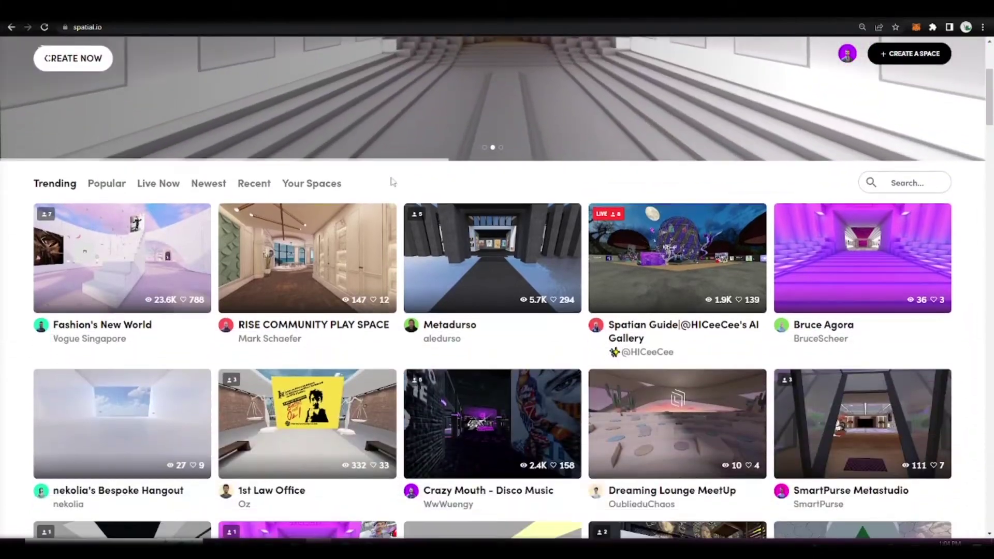
scroll(385, 178, down, 2)
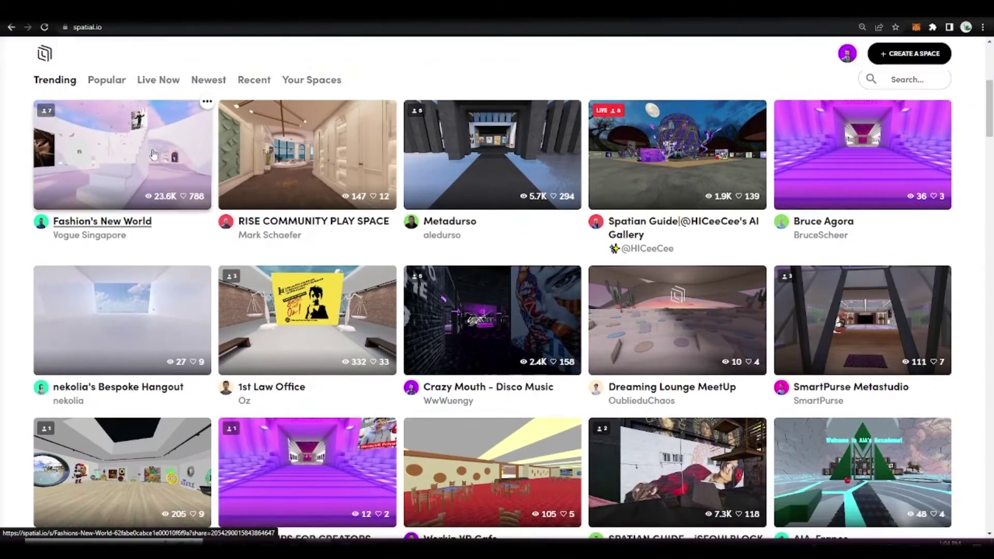
scroll(155, 232, up, 2)
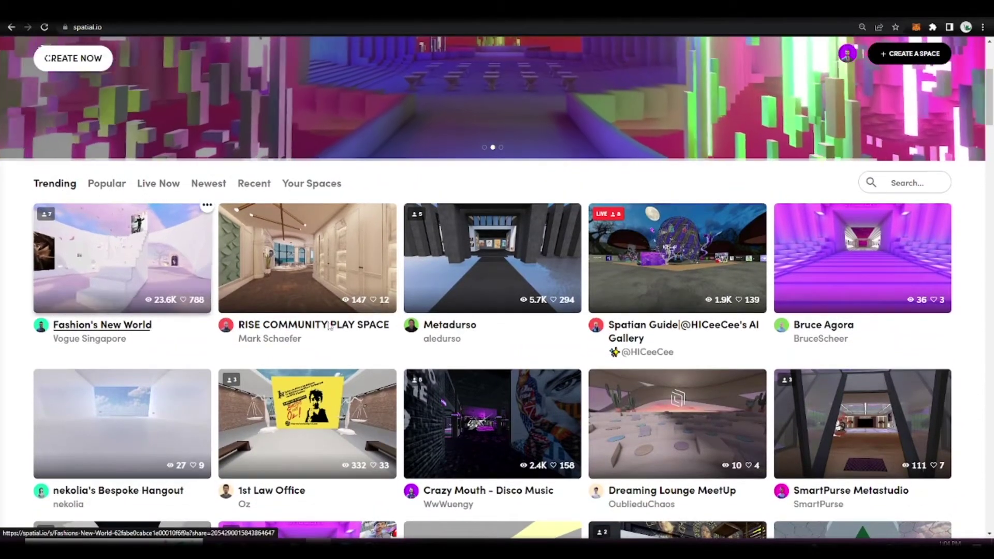
click(113, 189)
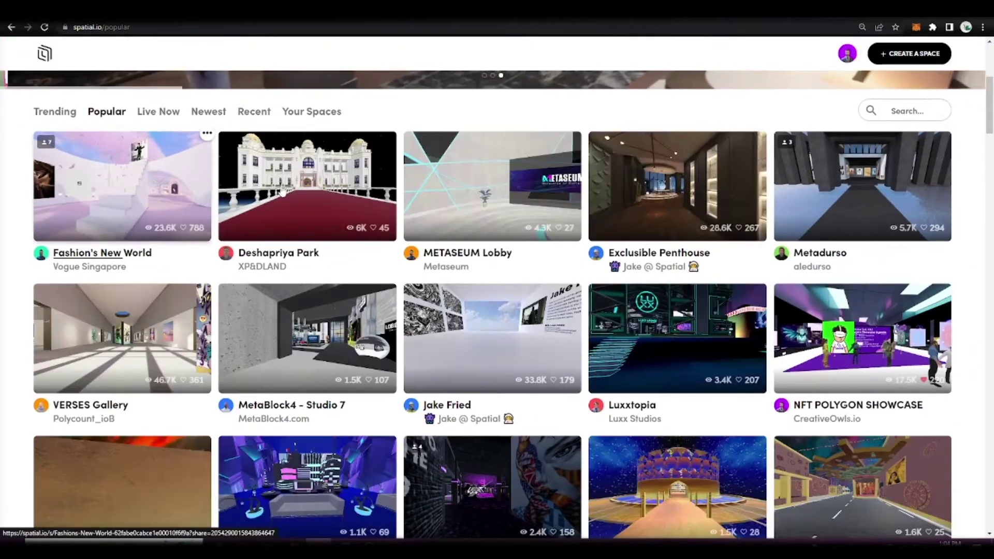
scroll(486, 227, up, 2)
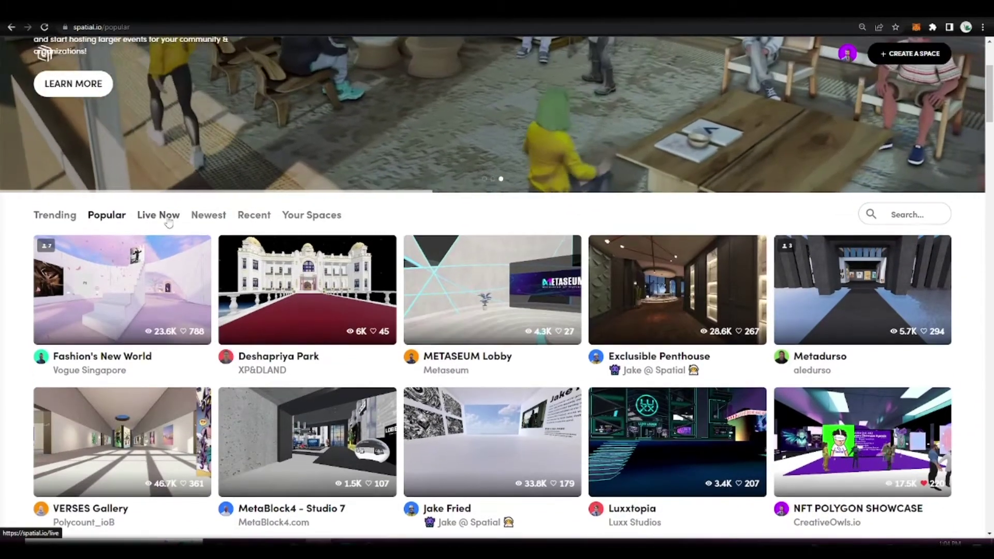
Look through the Live Now, Newest and Recent listings of spaces.
click(167, 220)
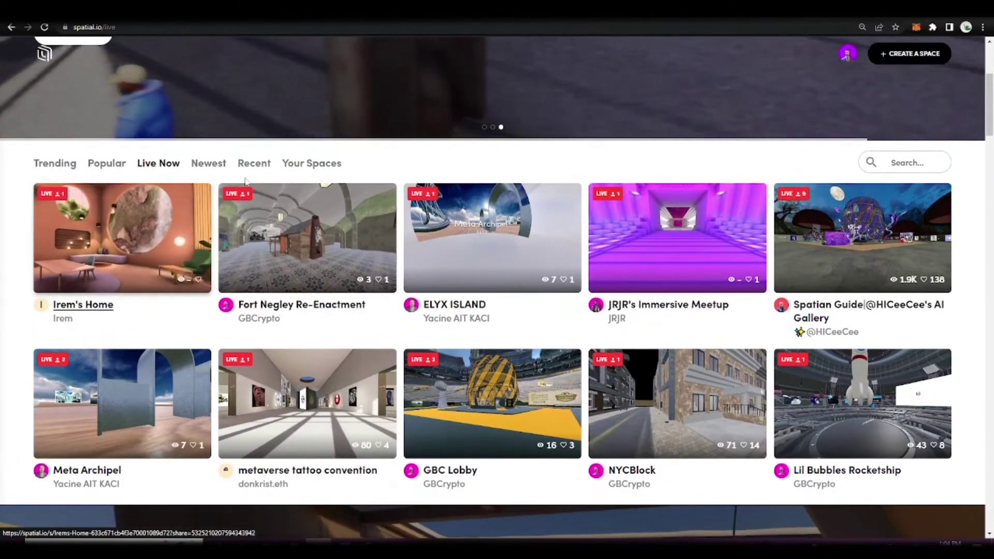
click(217, 164)
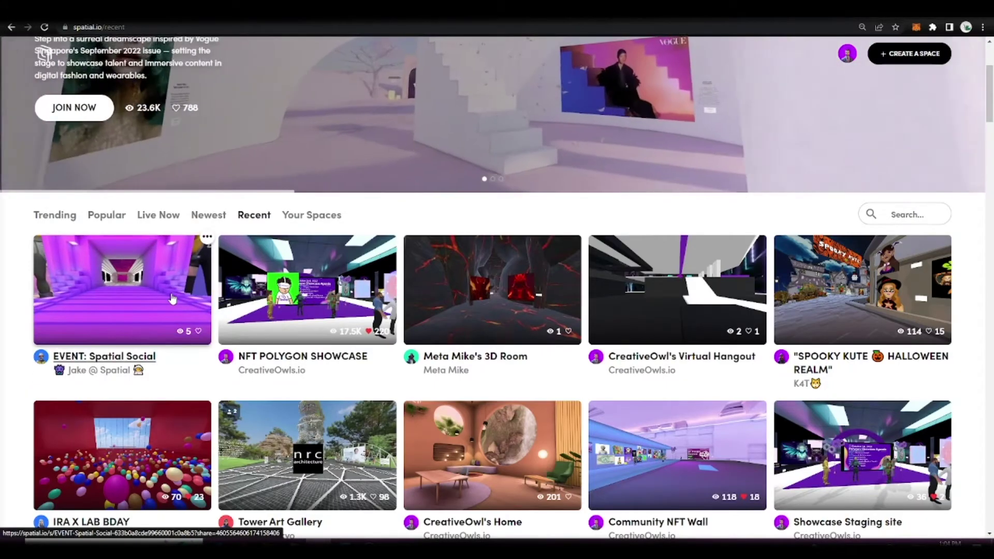
scroll(844, 340, down, 2)
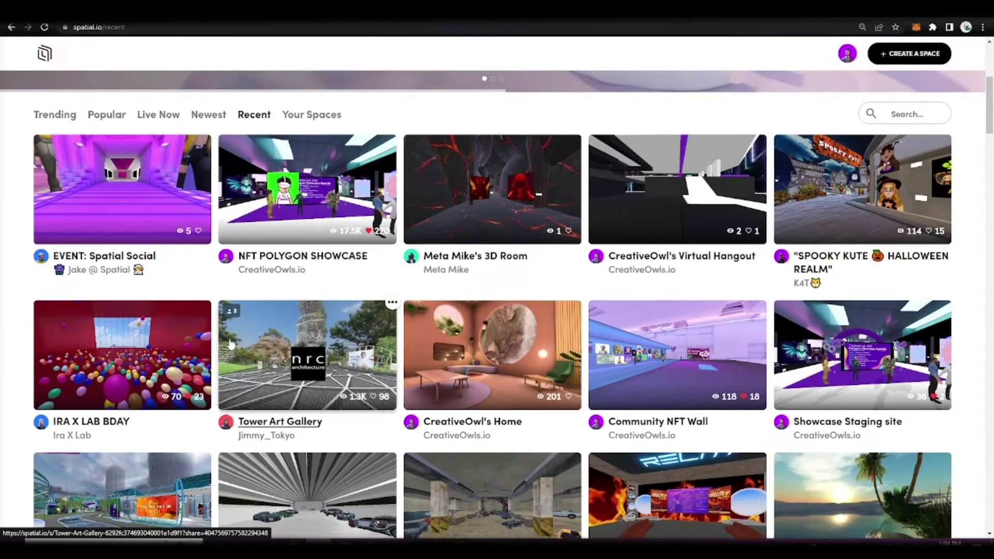
scroll(308, 290, up, 3)
Show the account's own spaces under Your Spaces and look through them.
click(307, 265)
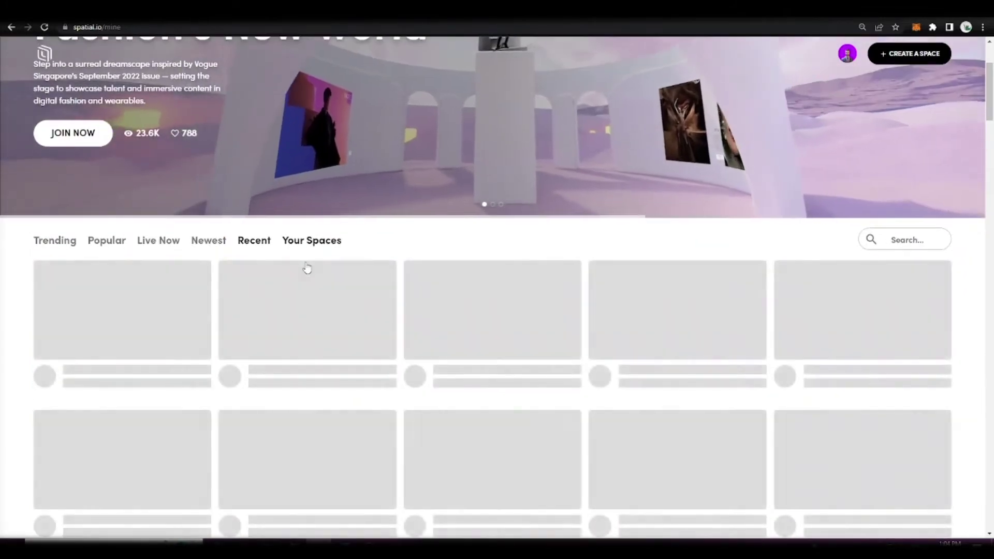
scroll(207, 290, down, 4)
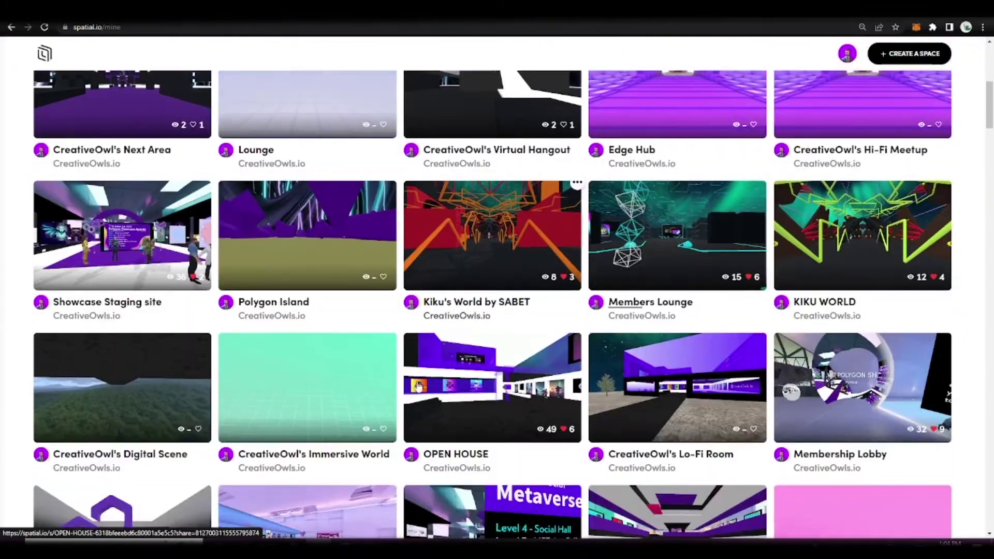
scroll(329, 334, up, 2)
scroll(329, 334, up, 8)
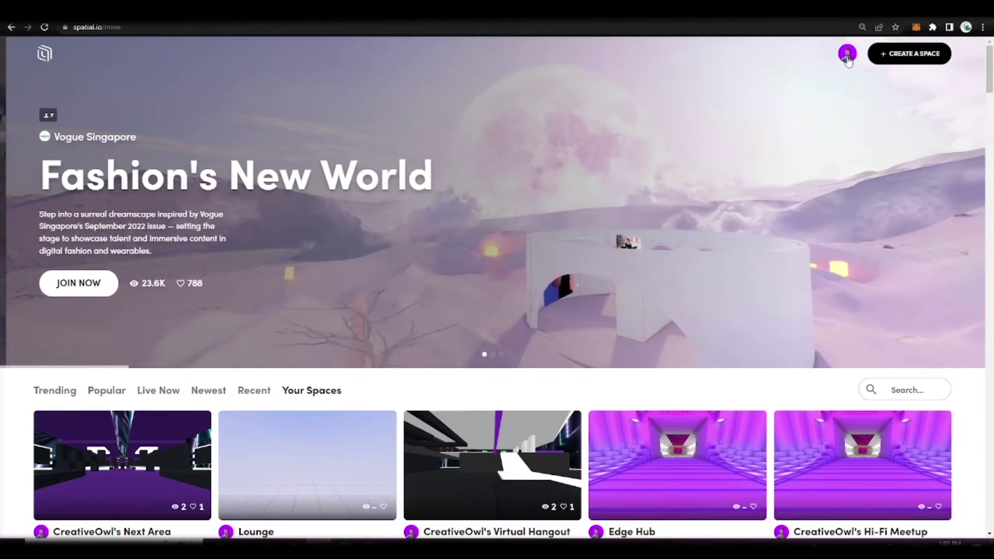
Open the account's profile page and review its web address, display name, handle, social links and bio text.
click(847, 54)
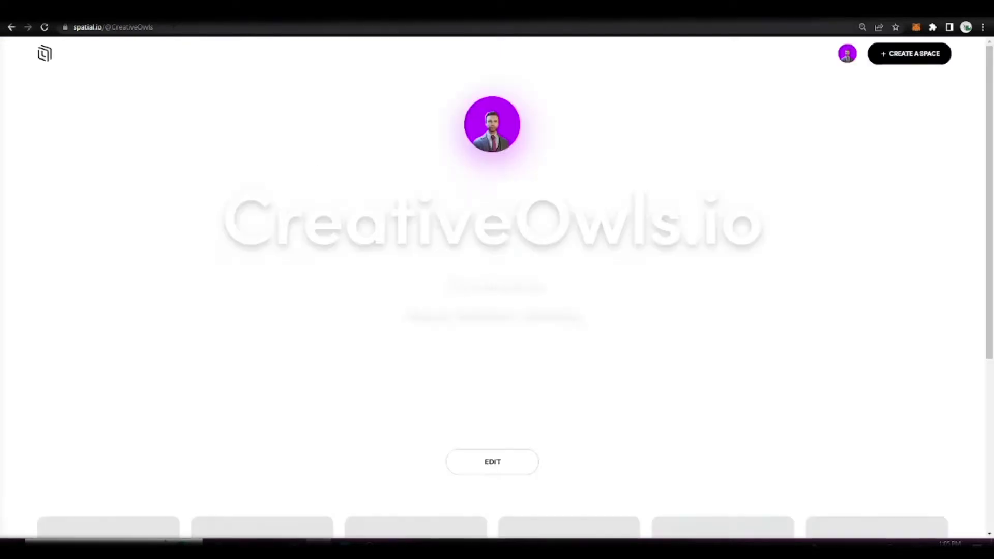
click(155, 27)
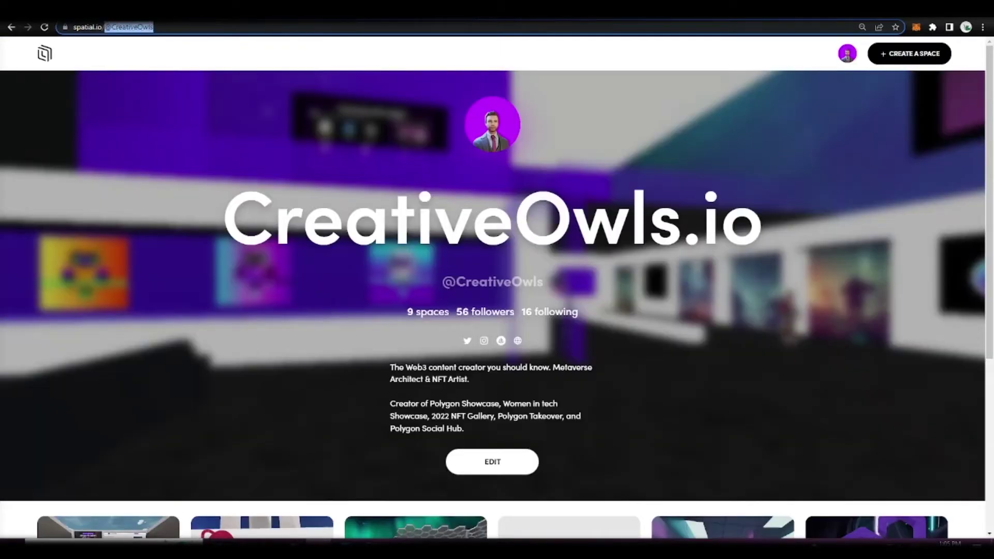
click(317, 147)
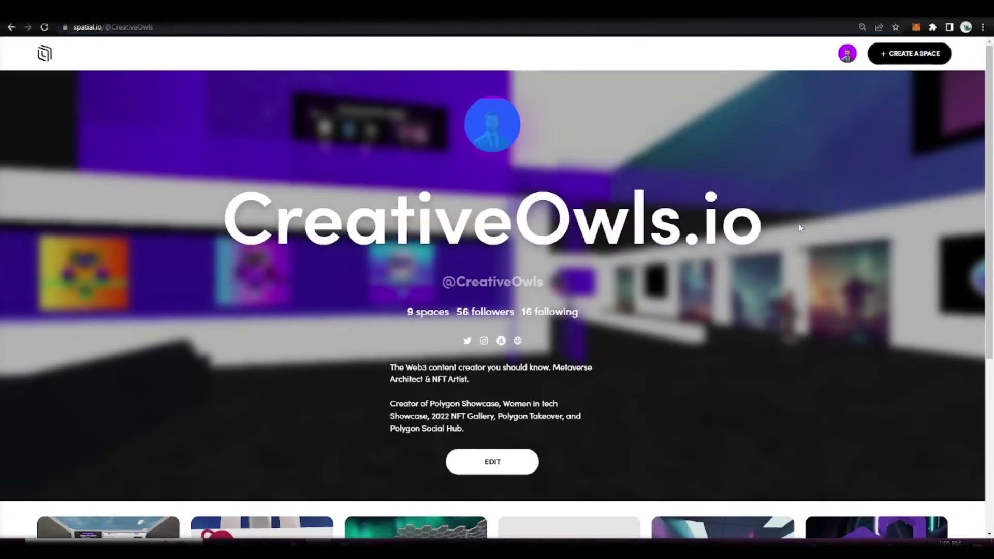
triple_click(758, 231)
drag(436, 278, 547, 284)
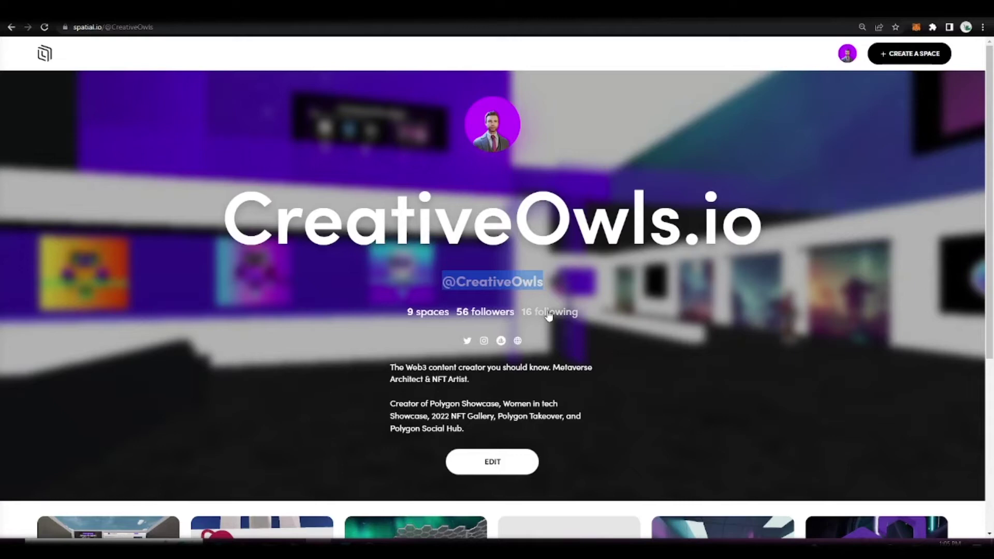
scroll(549, 316, down, 1)
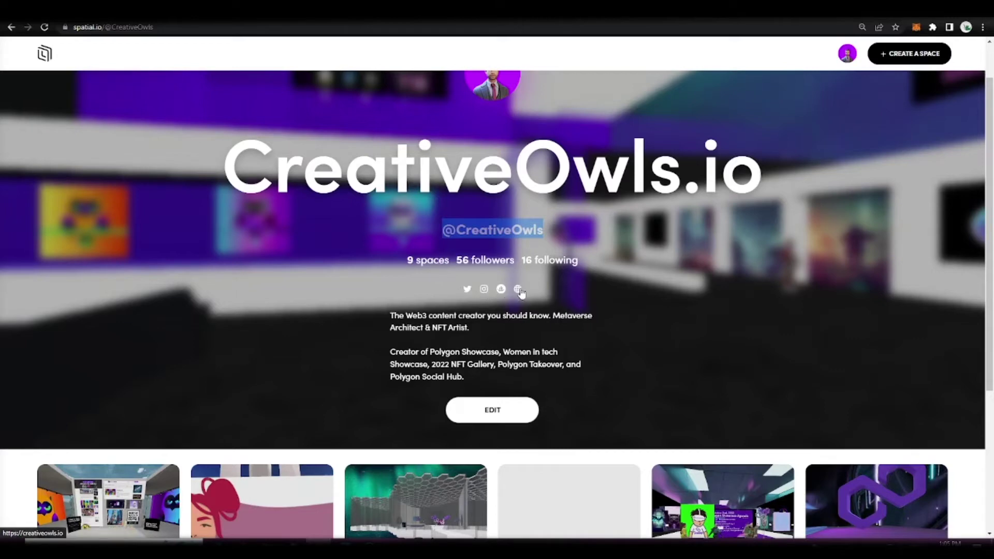
drag(567, 349, 569, 365)
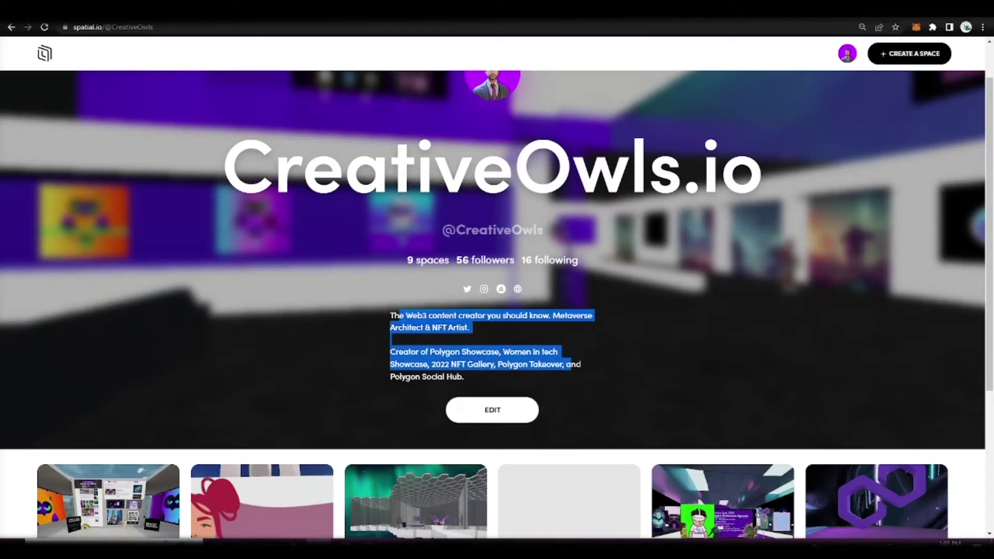
click(585, 353)
scroll(610, 353, up, 1)
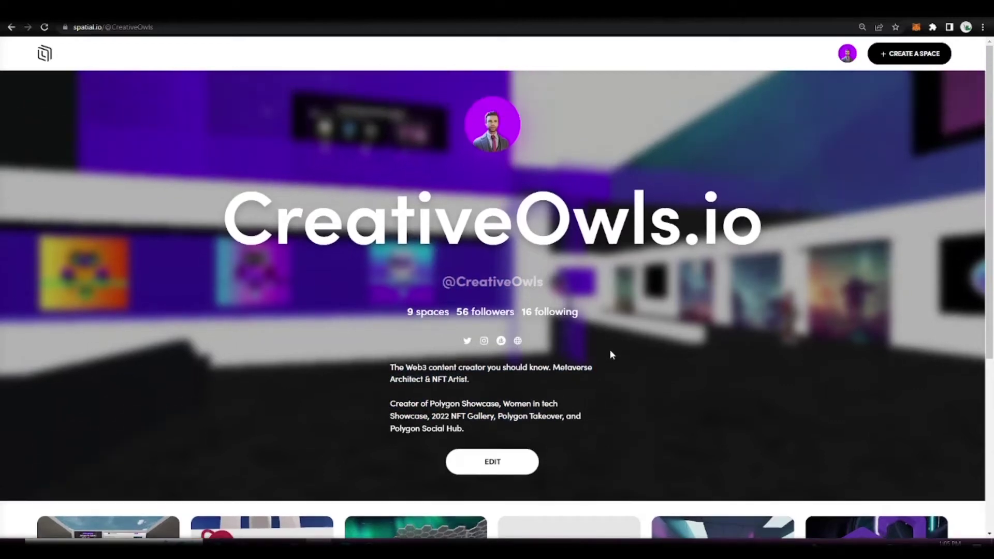
Open the profile for editing, review the name, username, About text and social link fields, and save the profile.
click(513, 471)
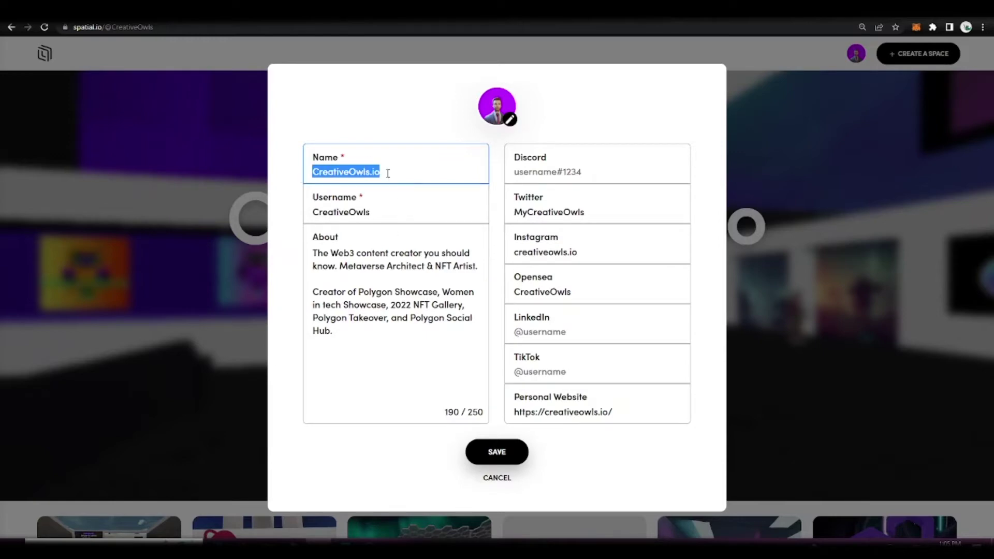
drag(388, 211, 322, 213)
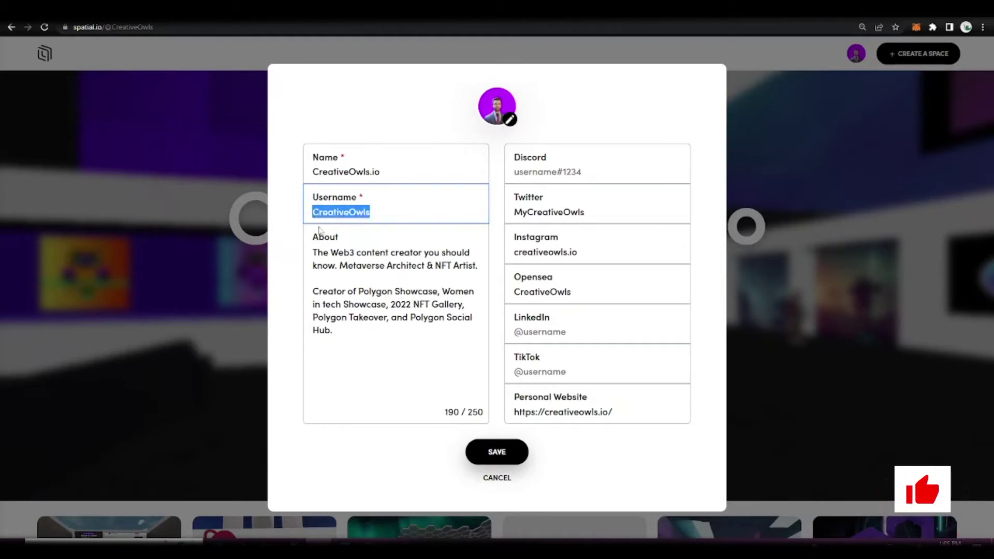
drag(313, 251, 342, 341)
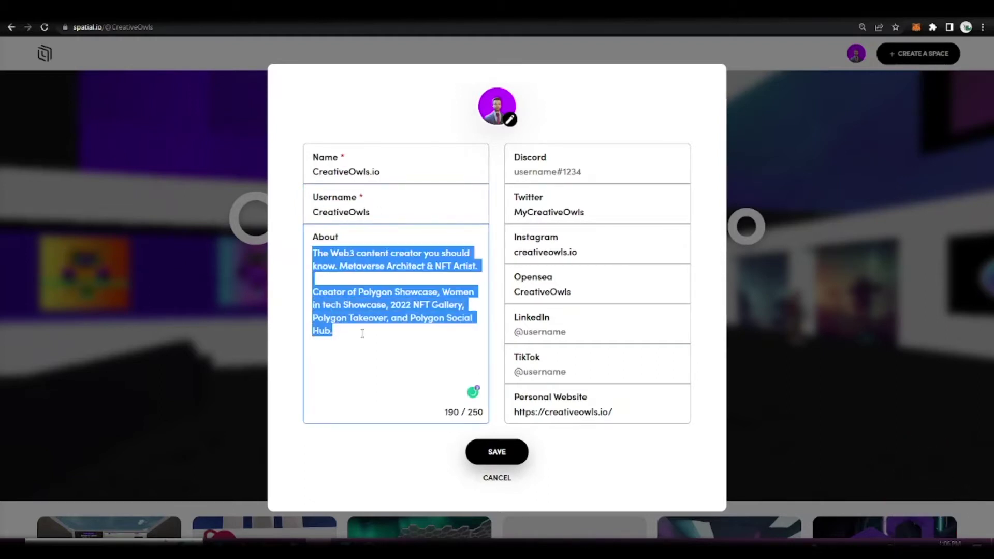
click(561, 169)
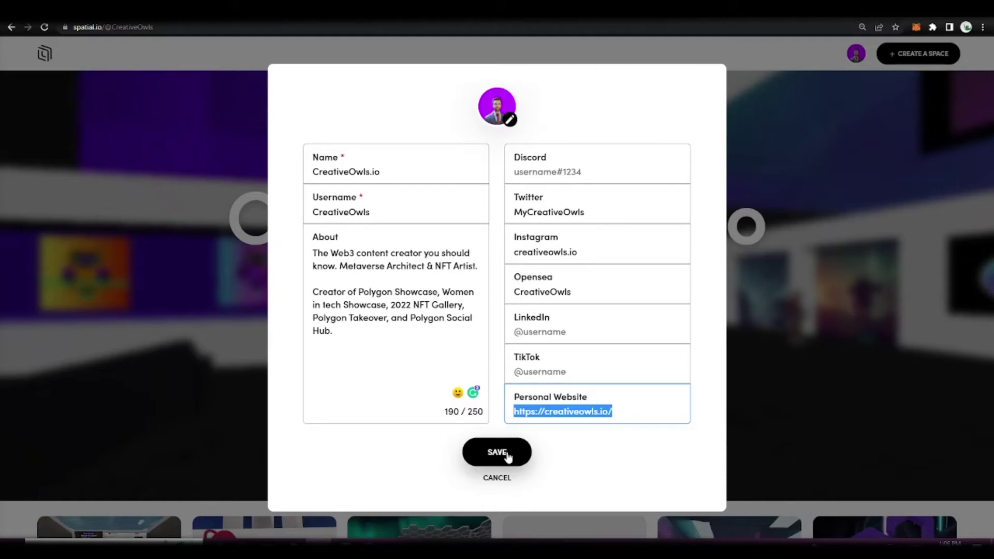
click(506, 452)
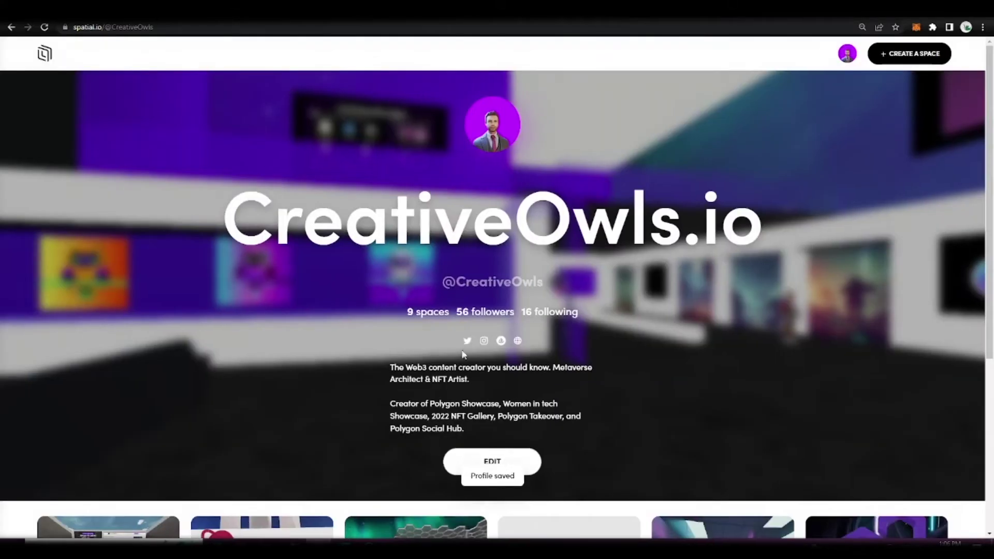
Examine the public spaces displayed beneath the bio on the profile page.
scroll(464, 355, down, 5)
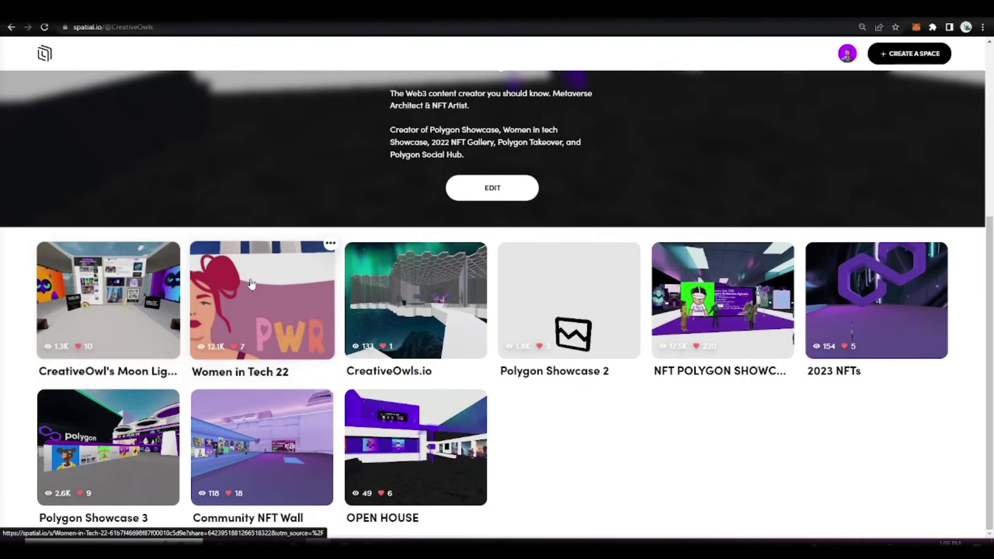
scroll(559, 309, up, 1)
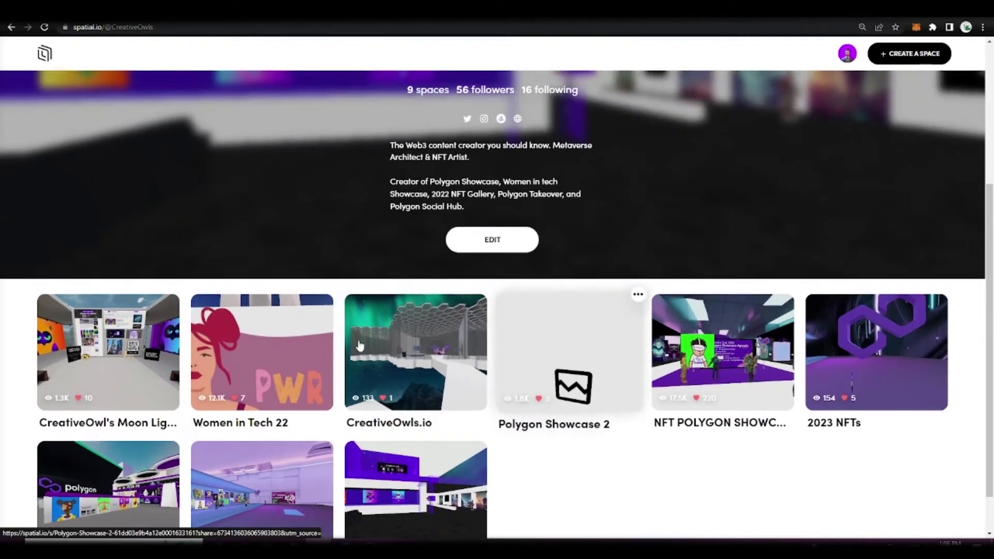
scroll(360, 346, down, 1)
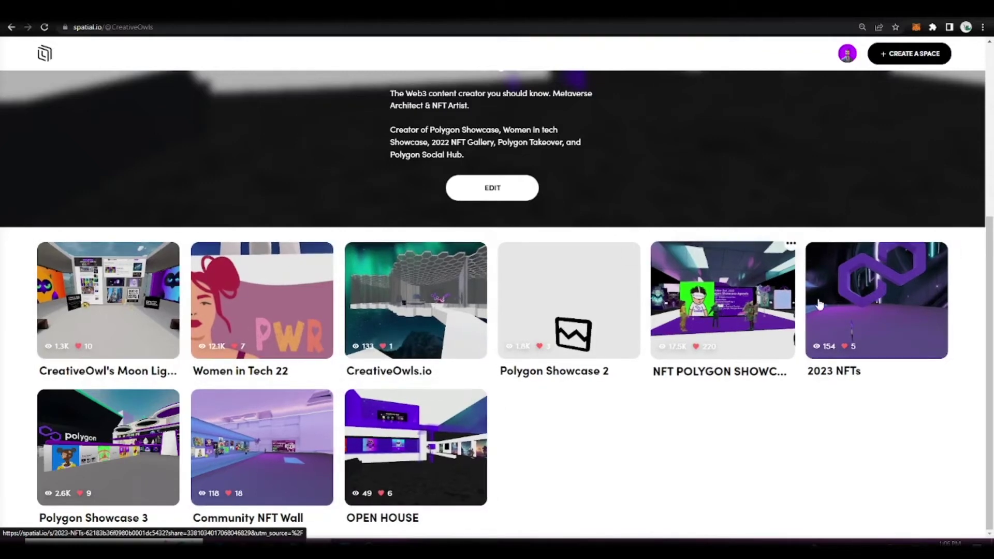
mouse_move(486, 401)
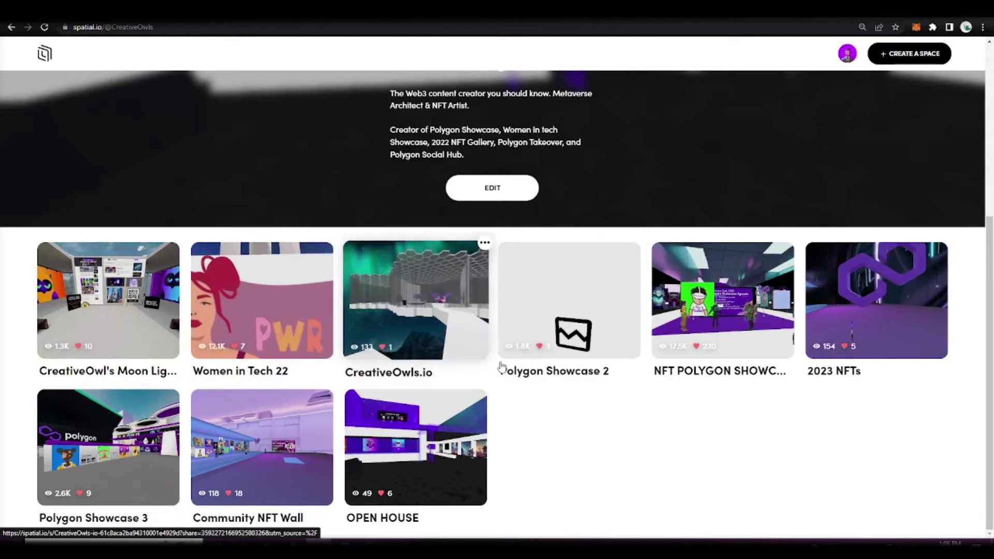
scroll(505, 370, up, 1)
scroll(508, 375, down, 1)
scroll(868, 156, up, 4)
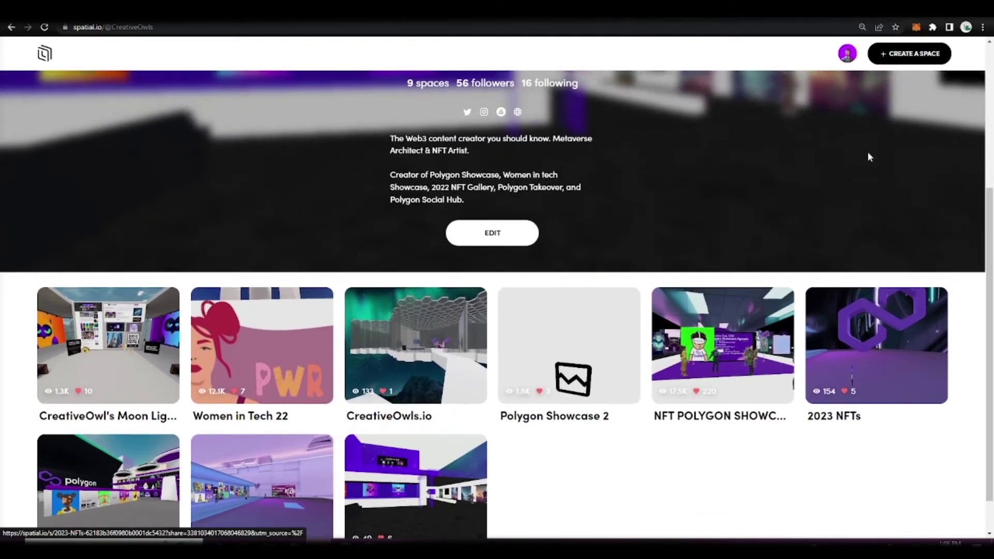
scroll(643, 240, down, 4)
scroll(860, 114, up, 5)
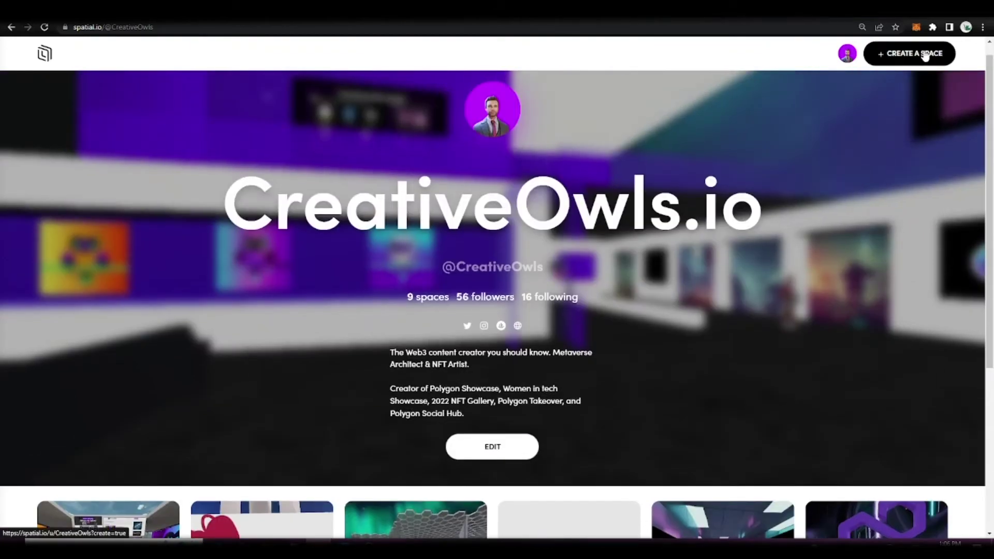
scroll(12, 360, down, 4)
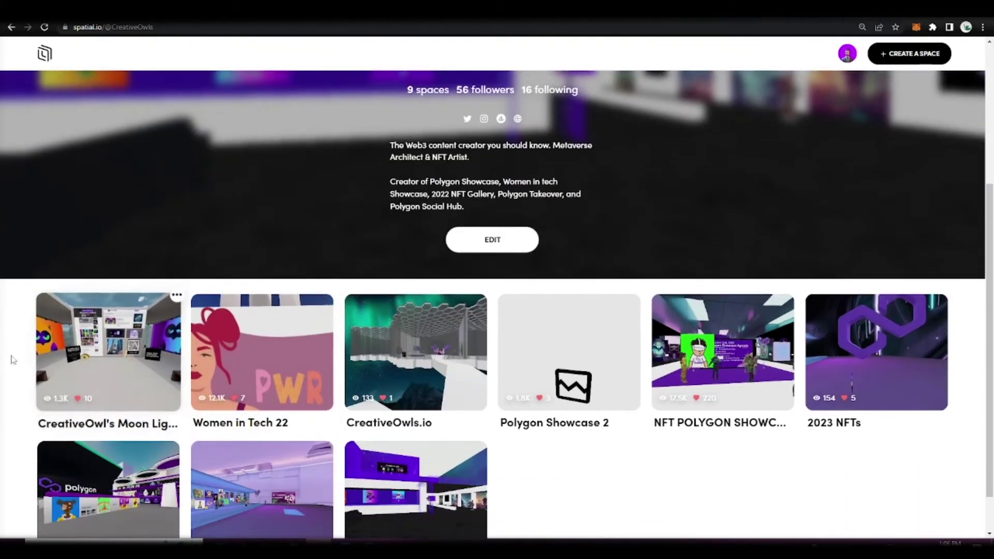
Create a new space from the free Agora template.
scroll(13, 360, up, 4)
click(906, 54)
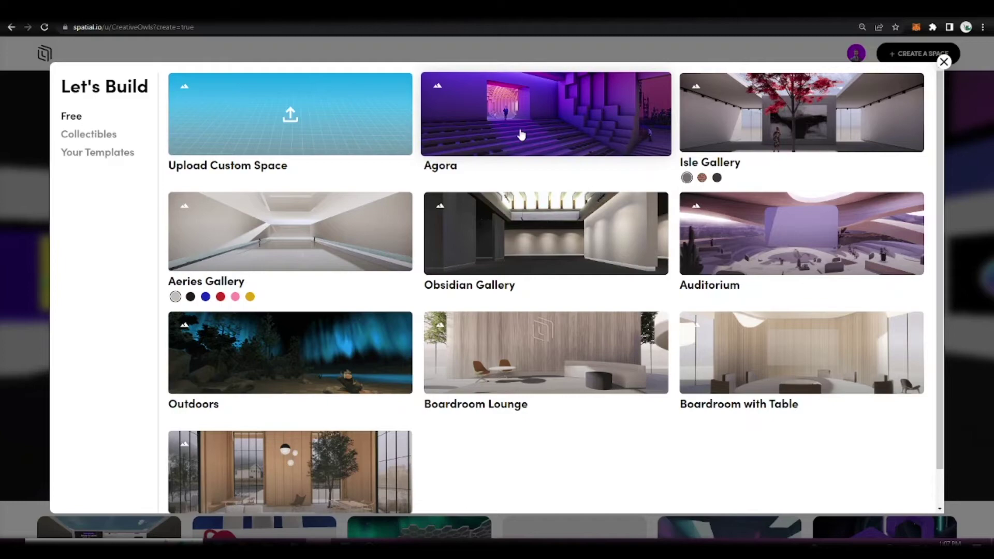
click(521, 135)
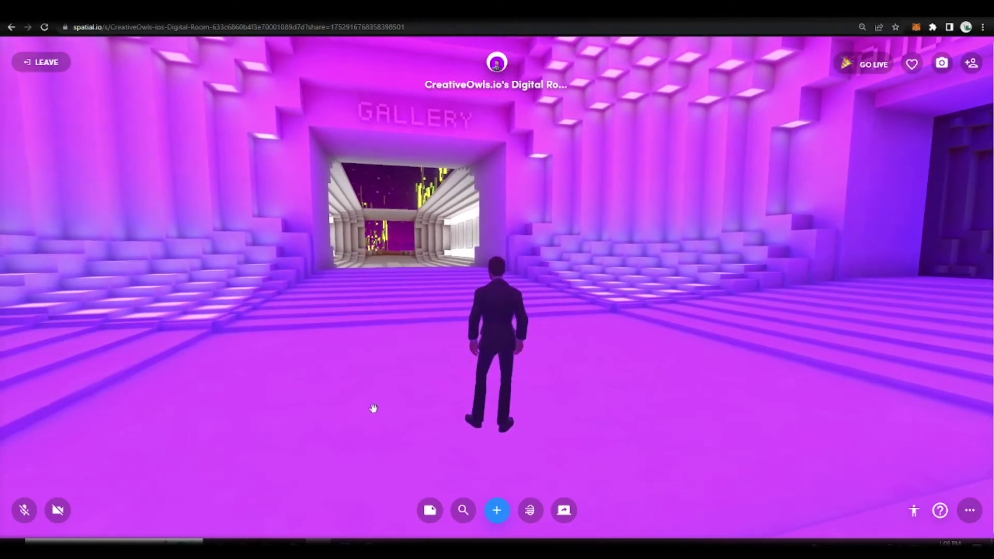
Enter the gallery and fill the nearest empty frame on the right wall with the recent owl image #37.
drag(373, 408, 435, 300)
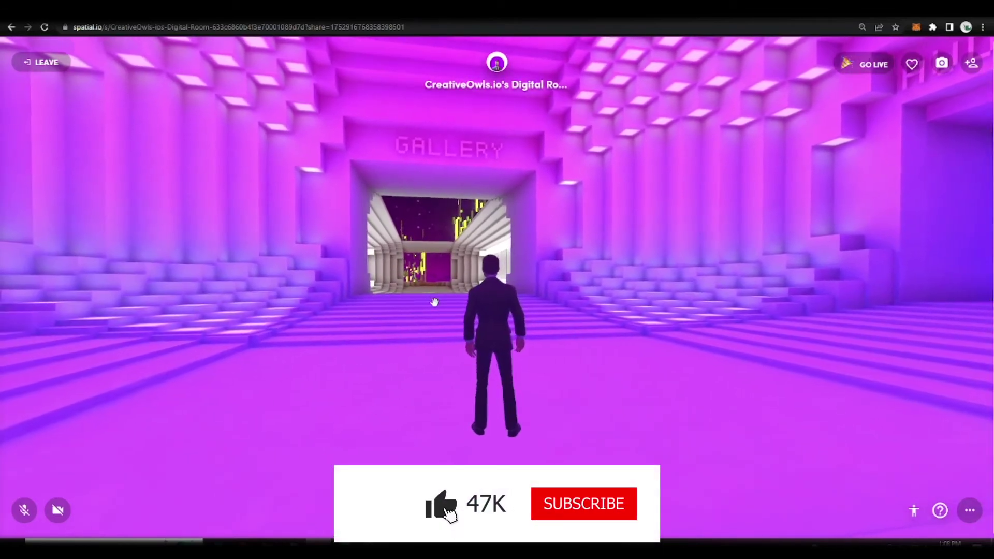
click(434, 303)
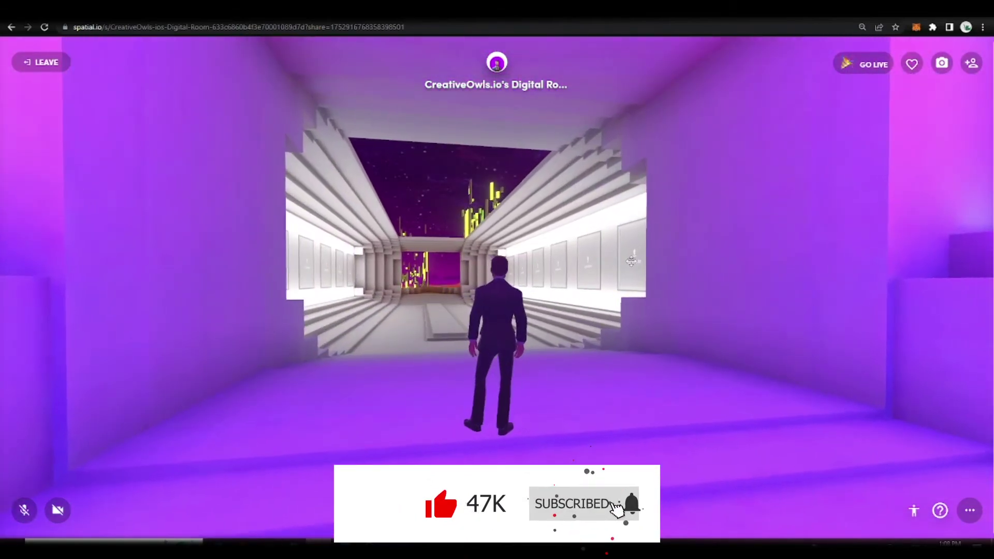
click(631, 261)
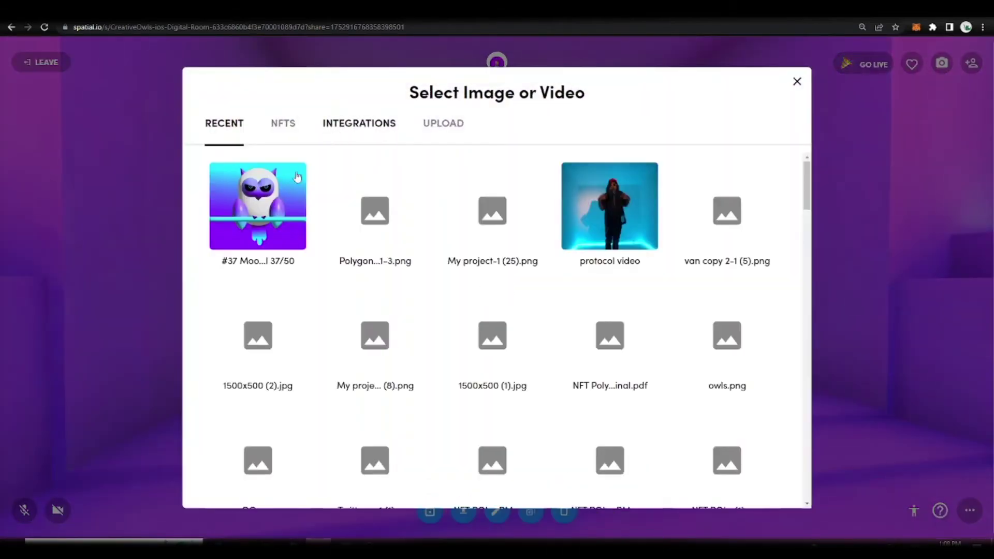
click(297, 177)
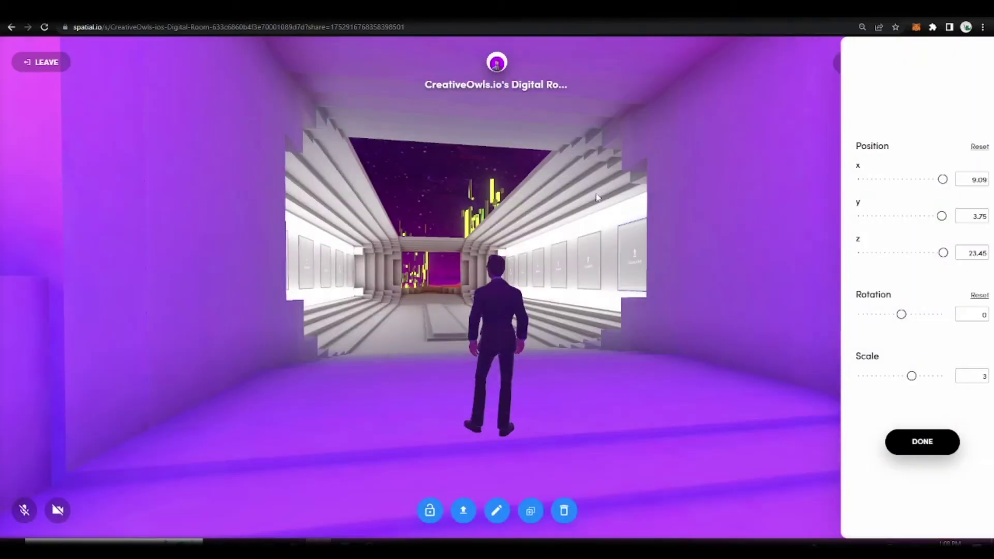
click(552, 344)
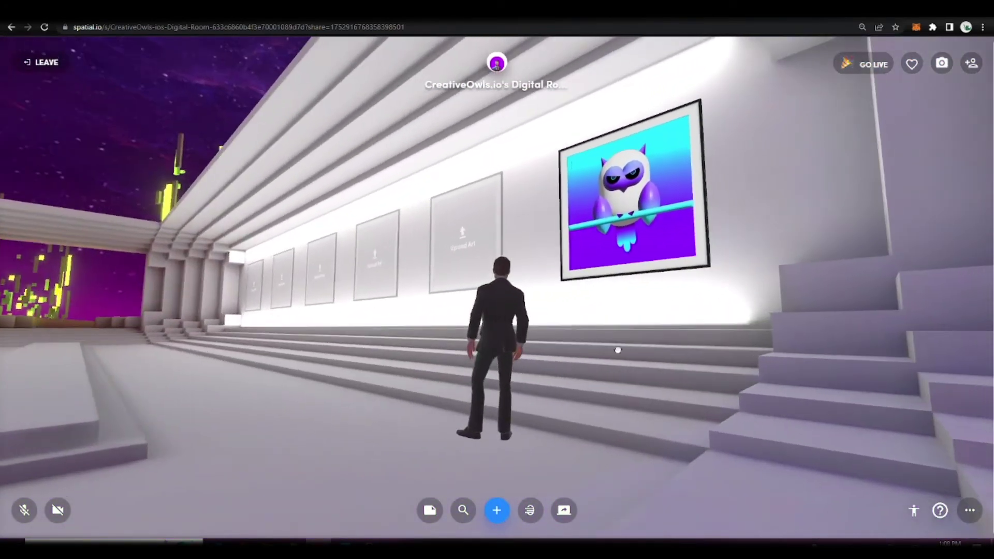
Rename the space as "Youtube video".
click(541, 84)
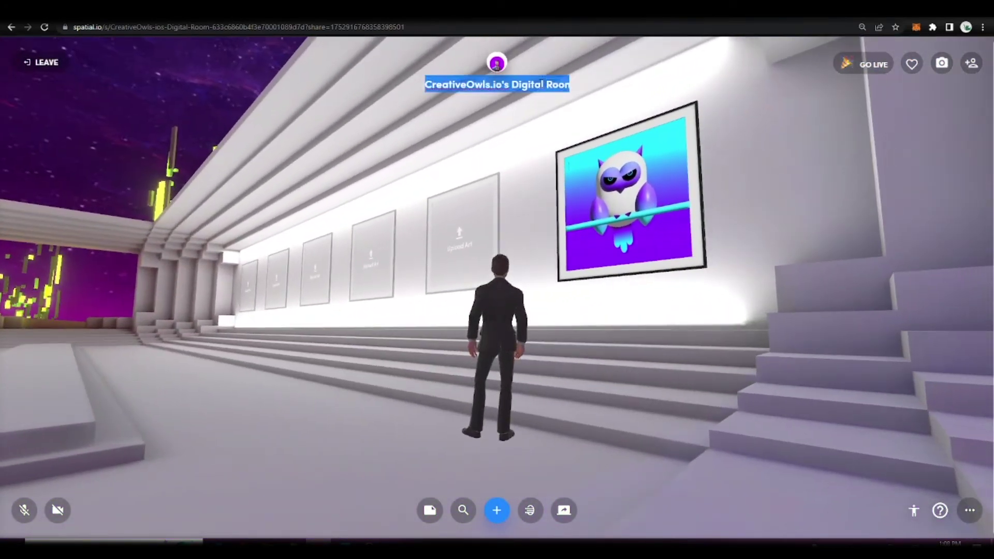
text(You)
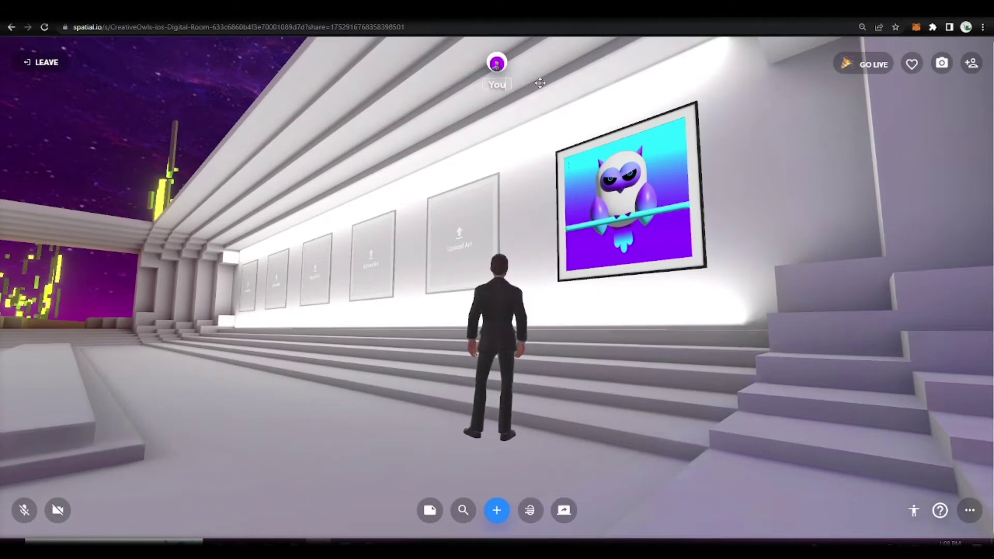
text(tube video)
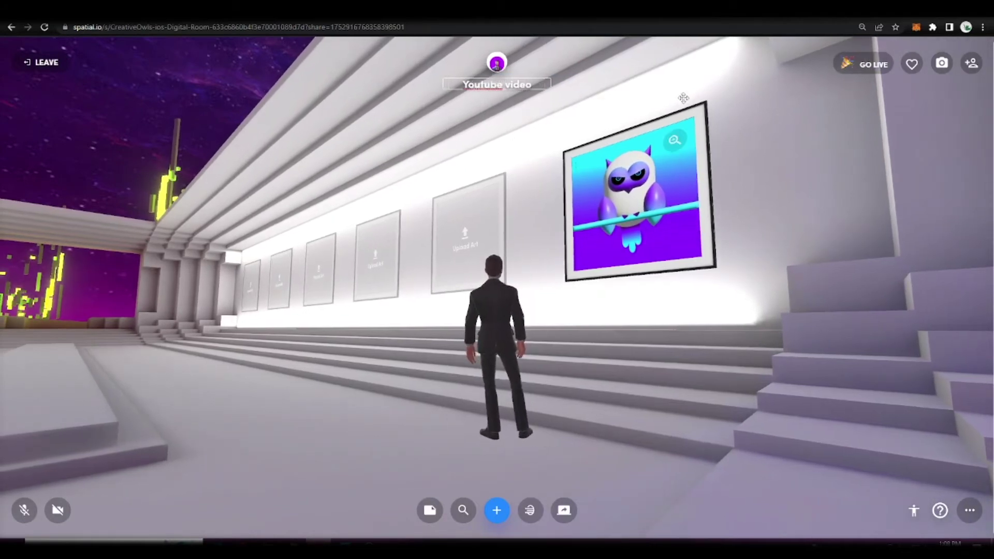
key(Return)
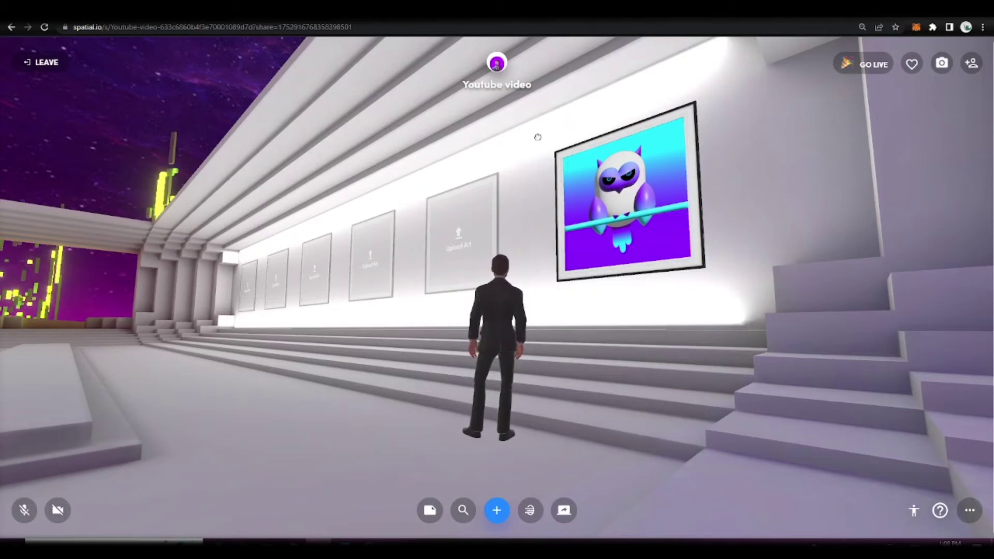
Make the Youtube video space publicly listed in its sharing settings so it displays on explore and the profile.
click(968, 64)
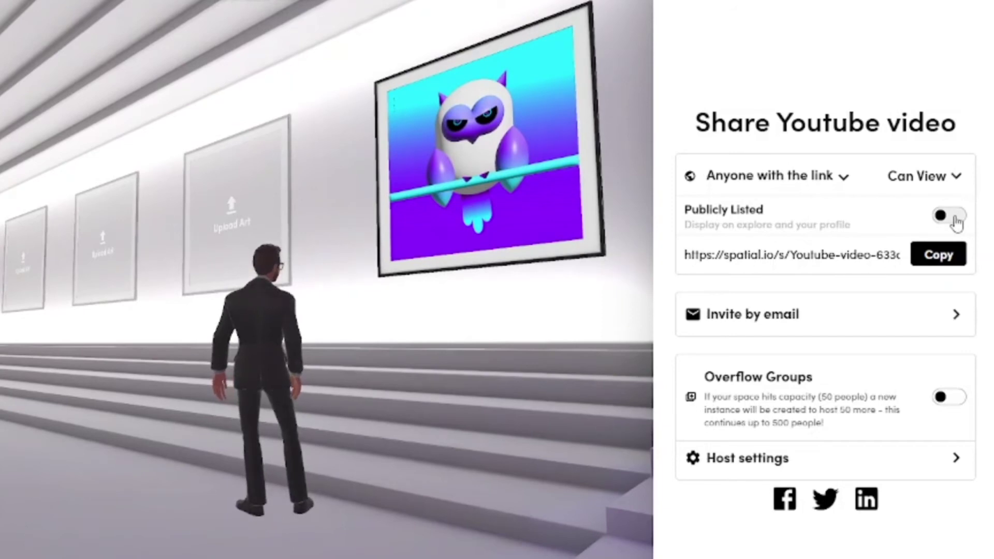
key(d)
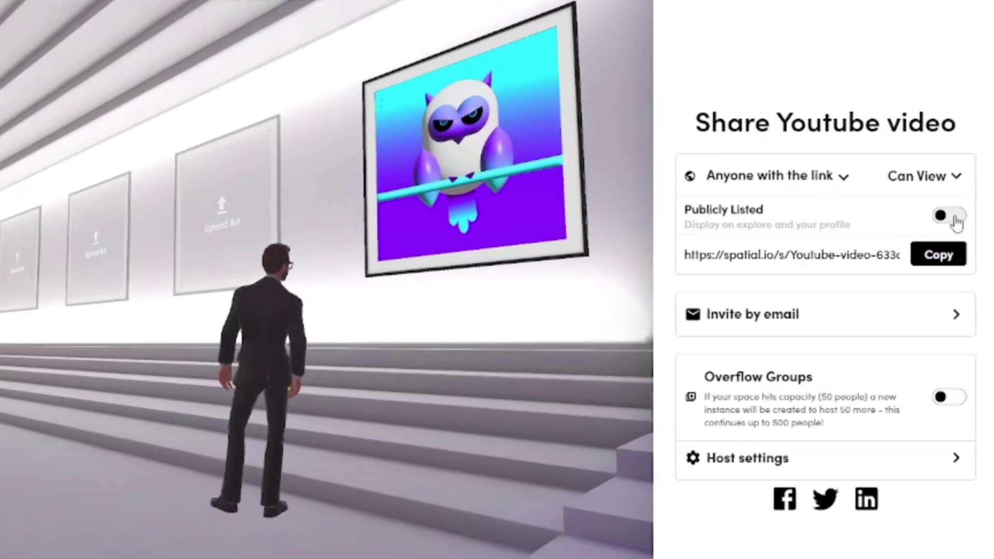
click(956, 223)
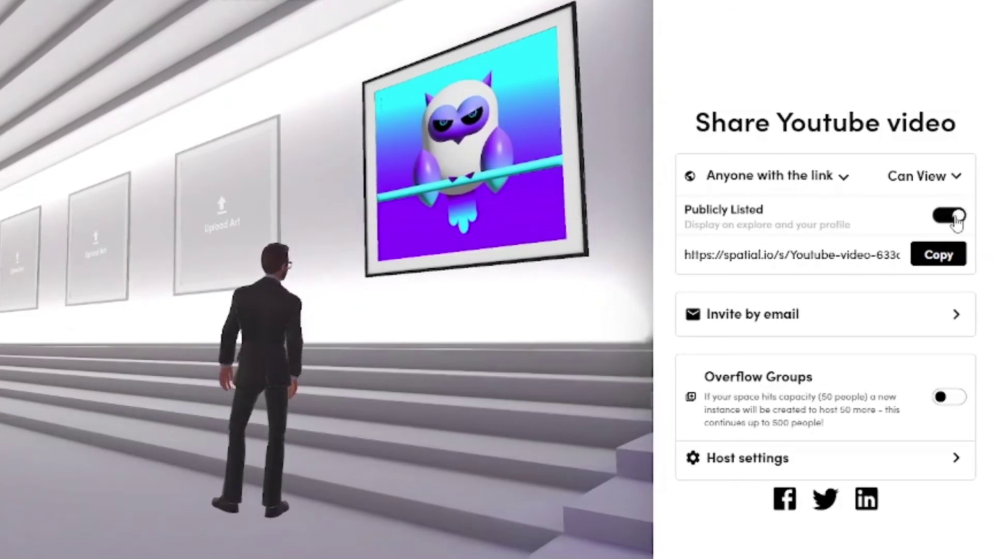
key(Escape)
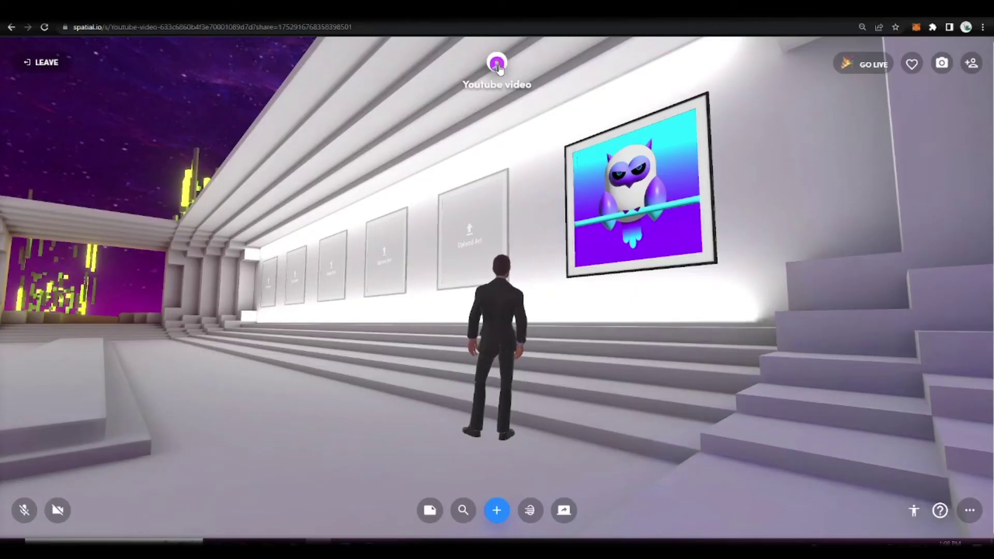
View the space's details, leave the space, and check the profile page's public spaces for Youtube video.
click(497, 65)
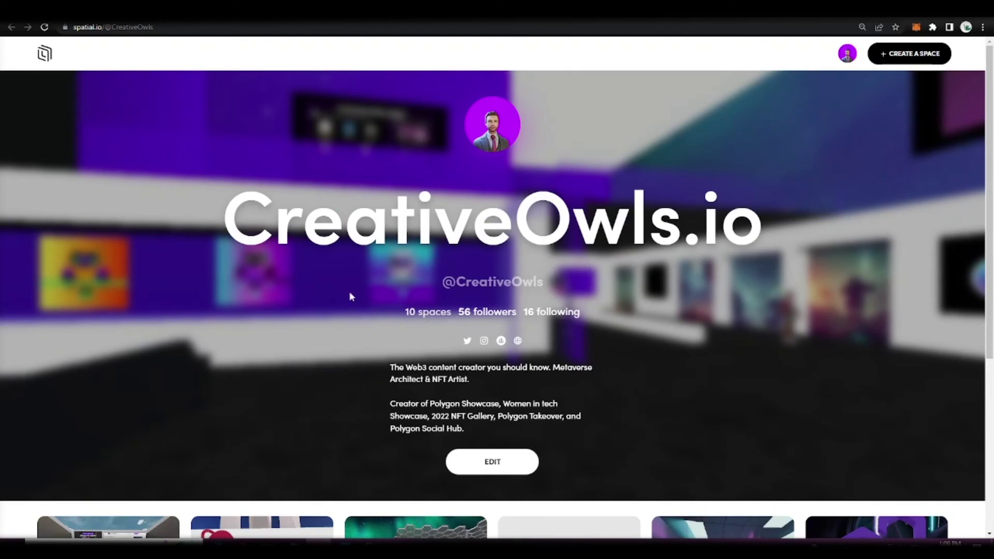
scroll(351, 296, down, 5)
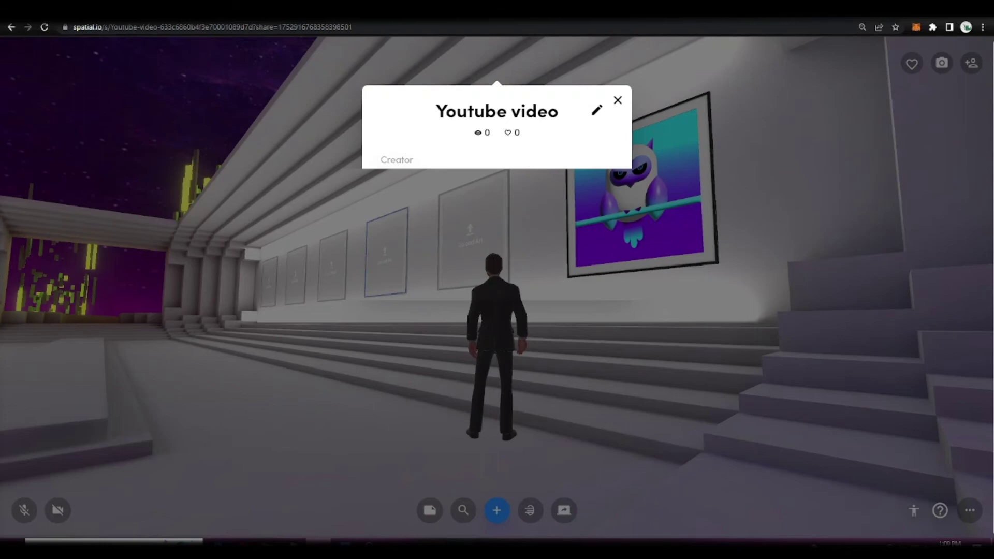
click(617, 101)
drag(608, 223, 244, 78)
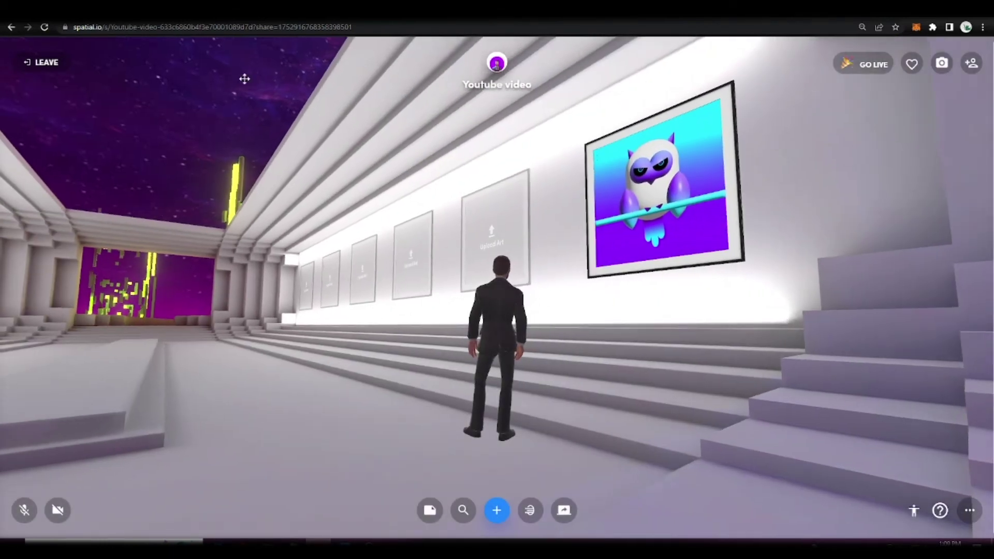
click(41, 63)
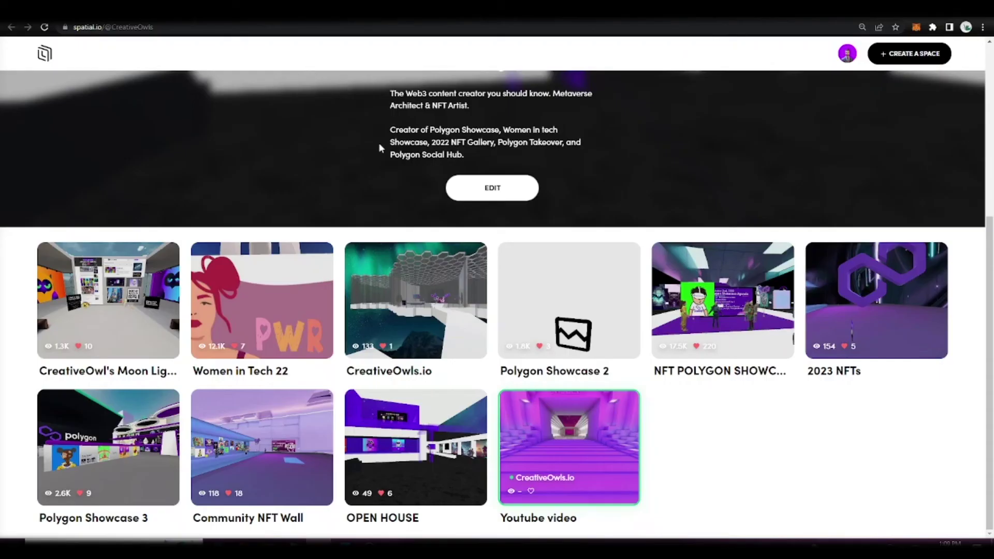
scroll(379, 145, up, 5)
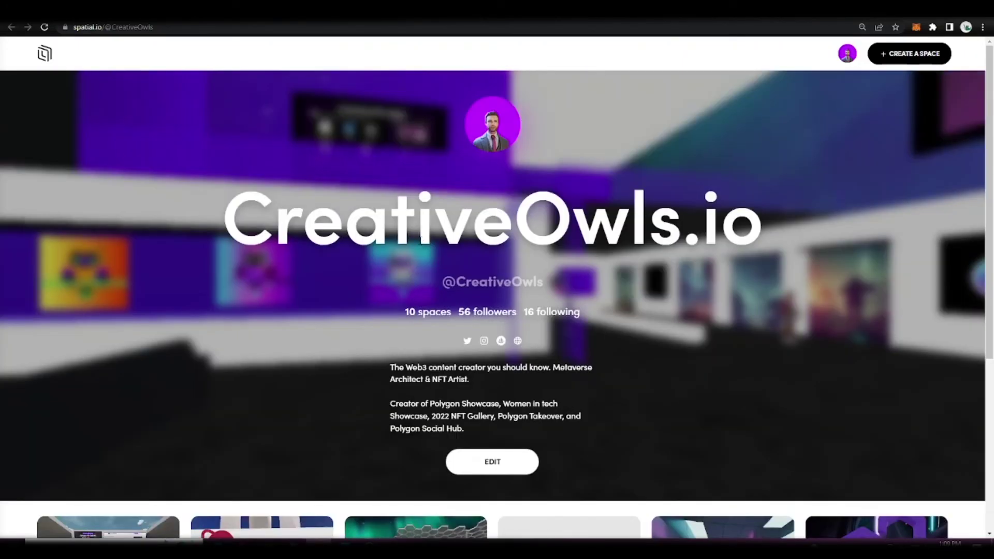